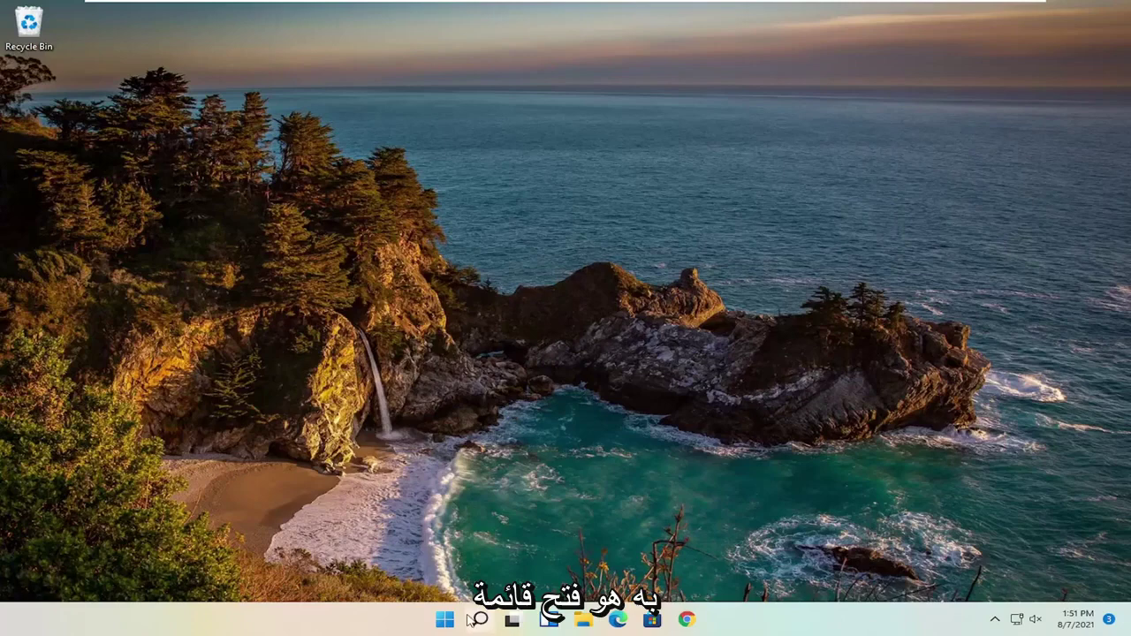
Search Windows for 'device manager' and launch Device Manager from the best match.
click(478, 621)
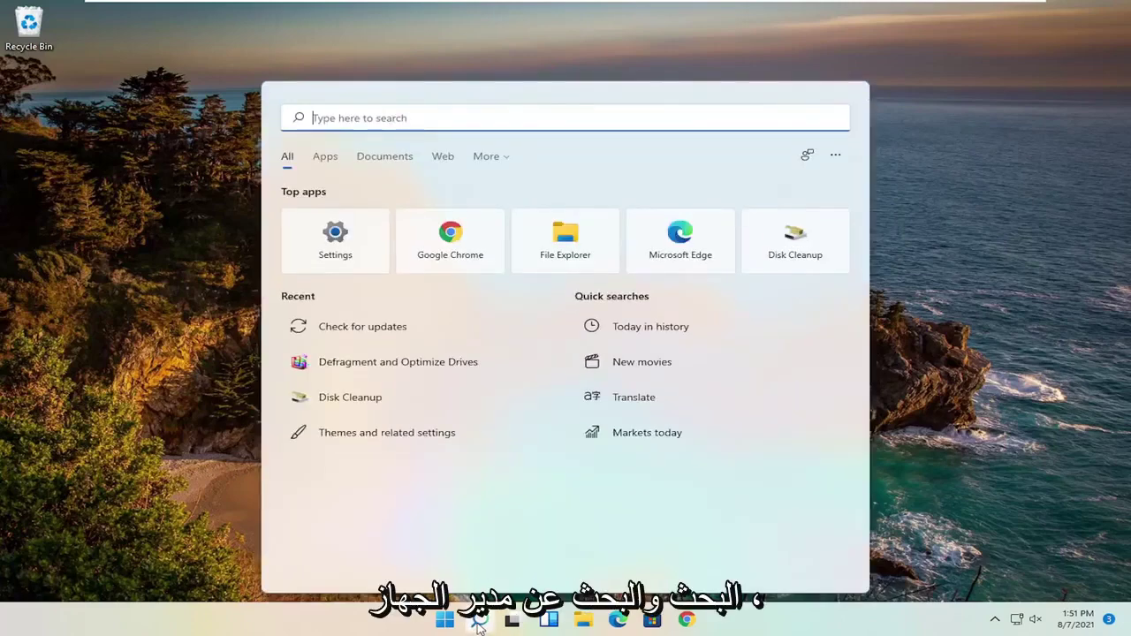
text(evice)
key(ctrl+a)
text(dev)
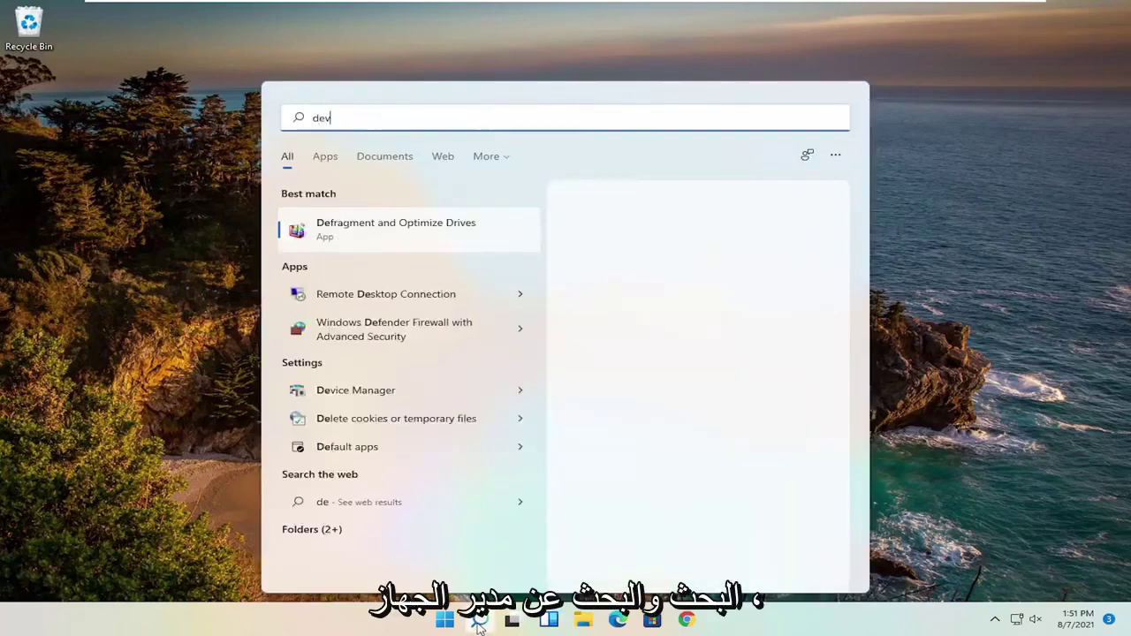
text(ice manager)
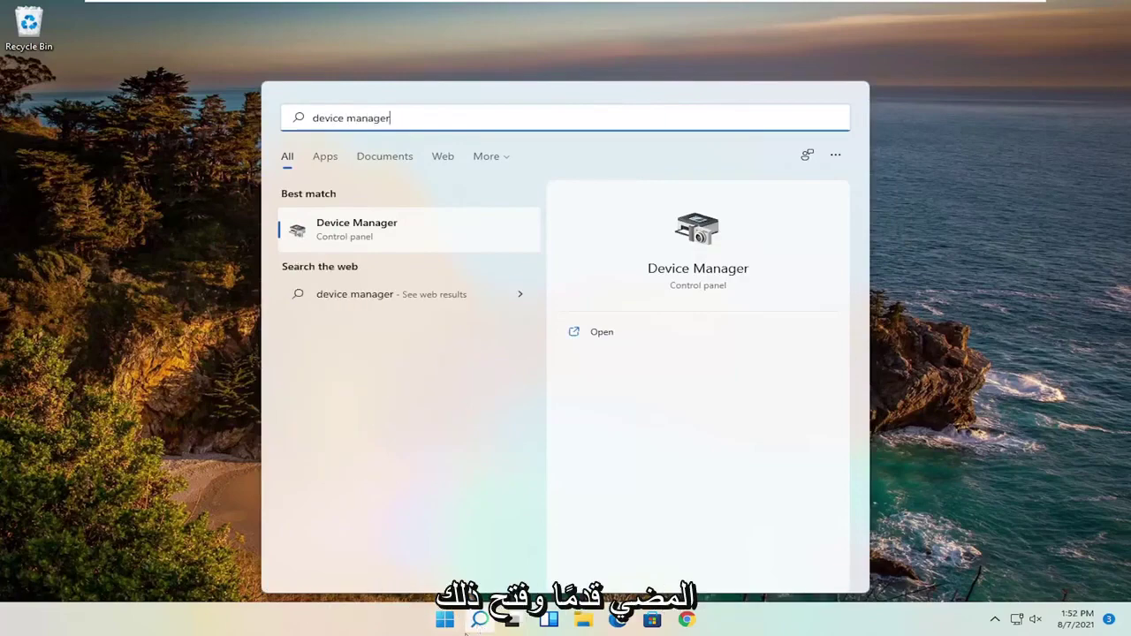
click(385, 229)
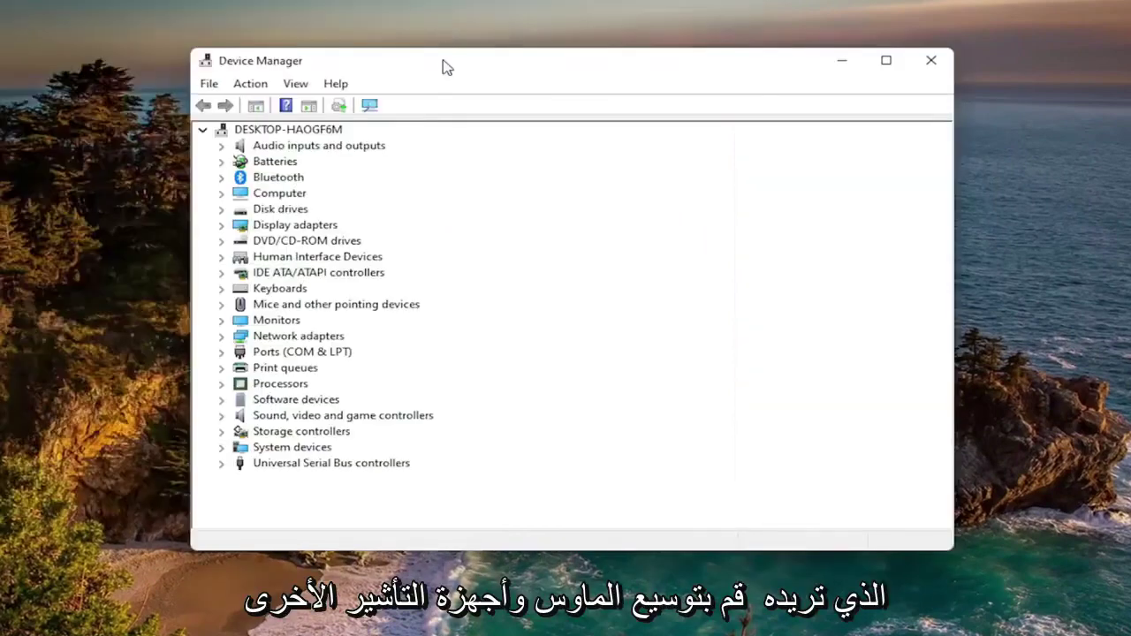
Expand Mice and other pointing devices and select the VMware Pointing Device.
click(309, 306)
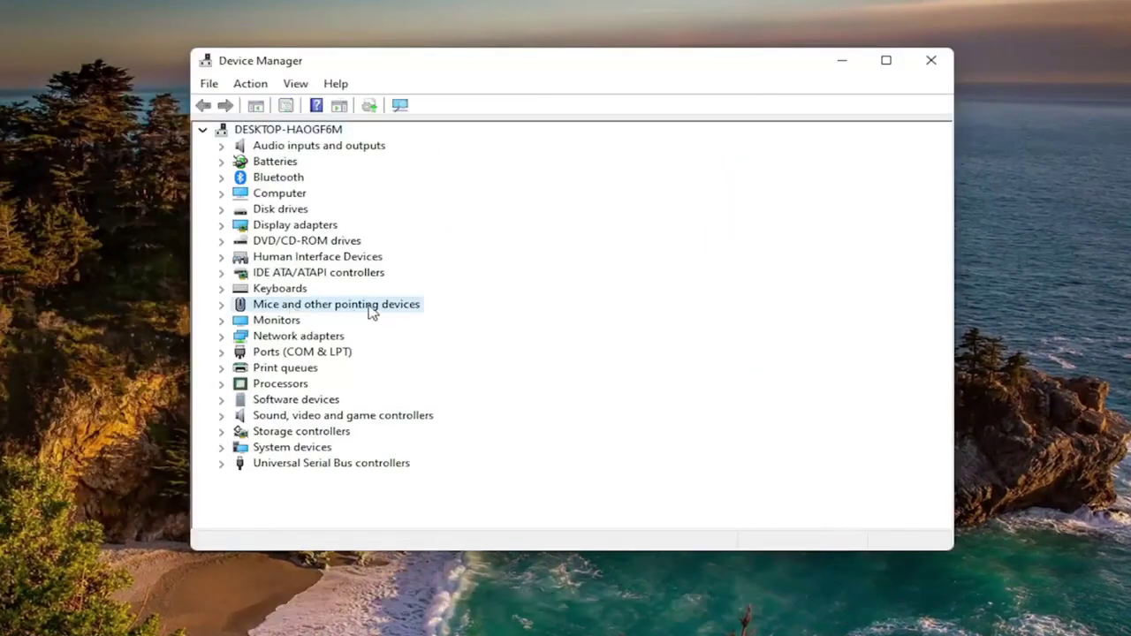
double_click(370, 306)
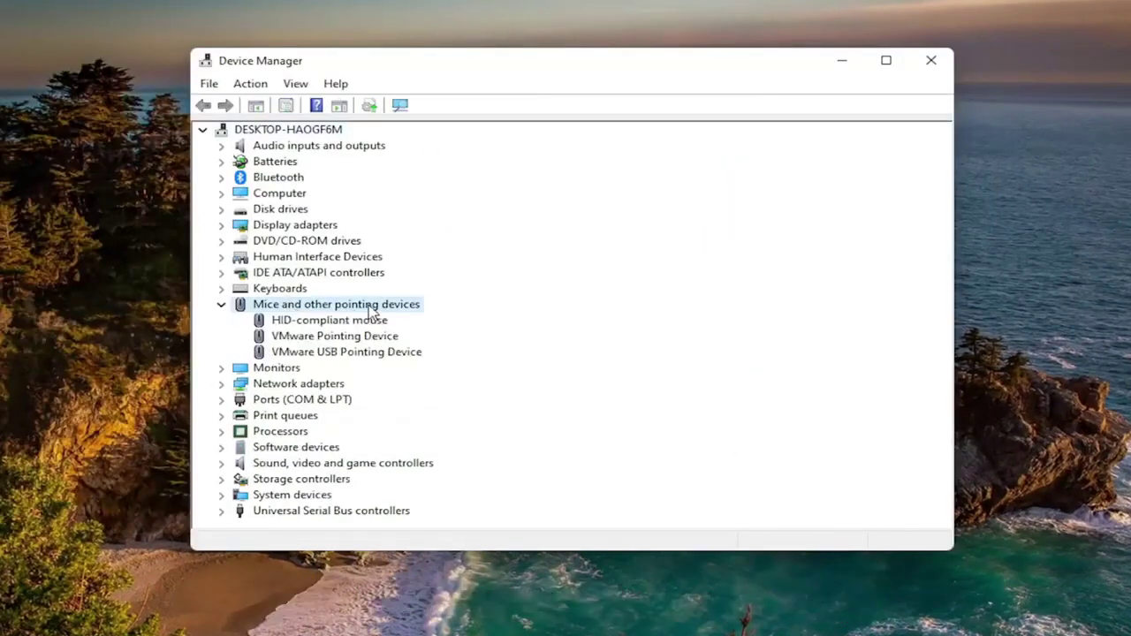
click(358, 337)
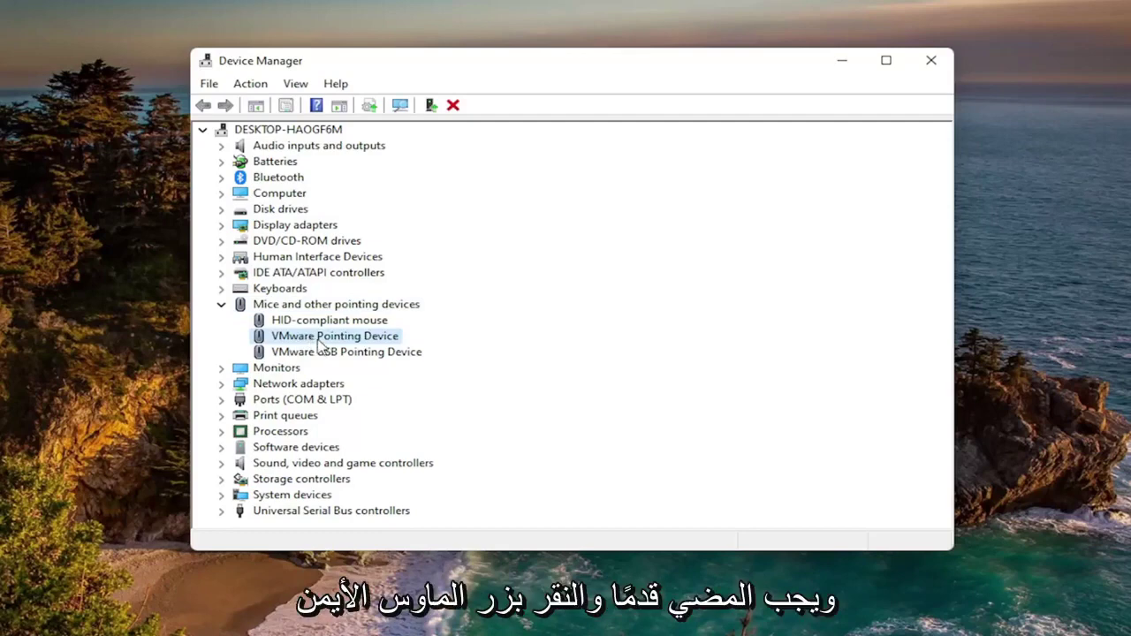
Search automatically for a newer VMware Pointing Device driver, then confirm Windows Update is current.
right_click(320, 343)
click(362, 349)
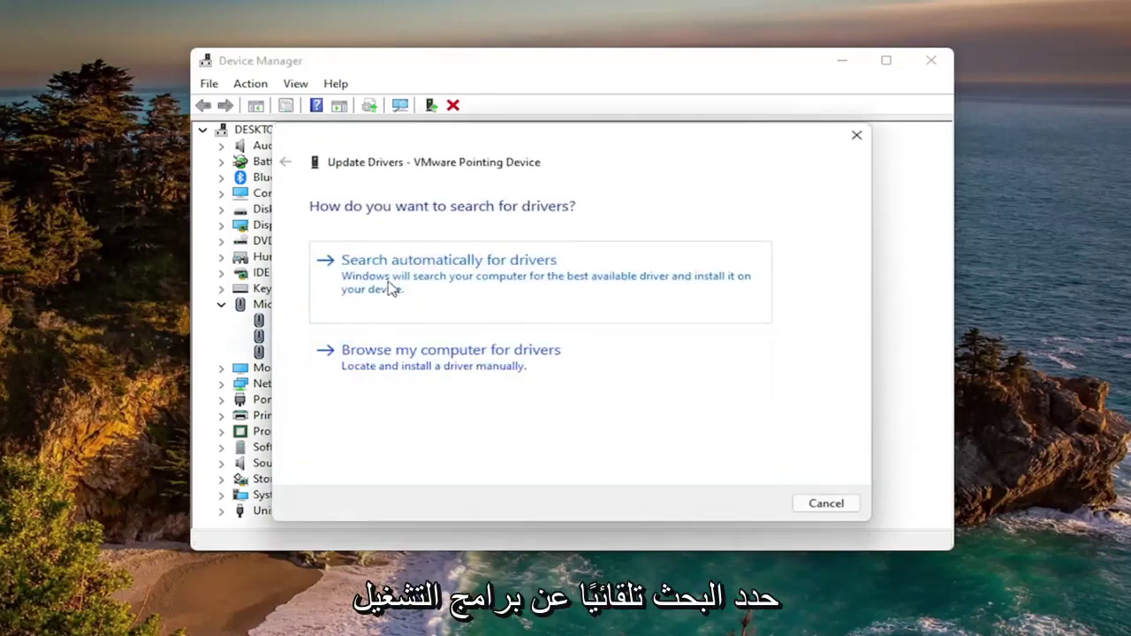
click(516, 278)
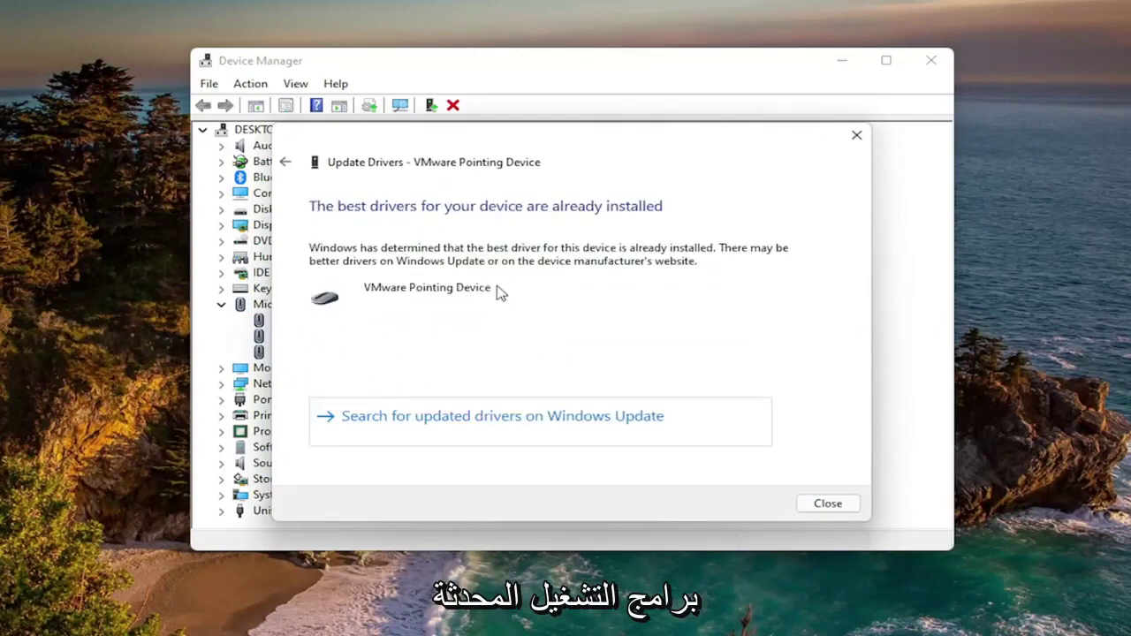
click(574, 428)
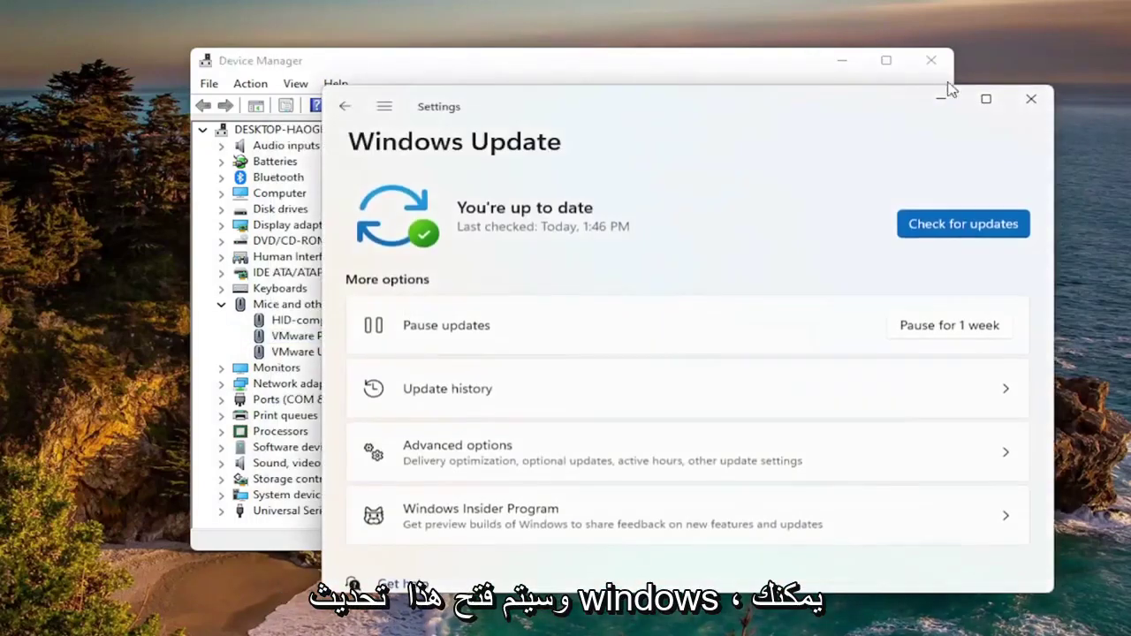
click(1030, 99)
Reinstall the VMware Pointing Device driver, picking it from drivers already on this computer.
right_click(321, 339)
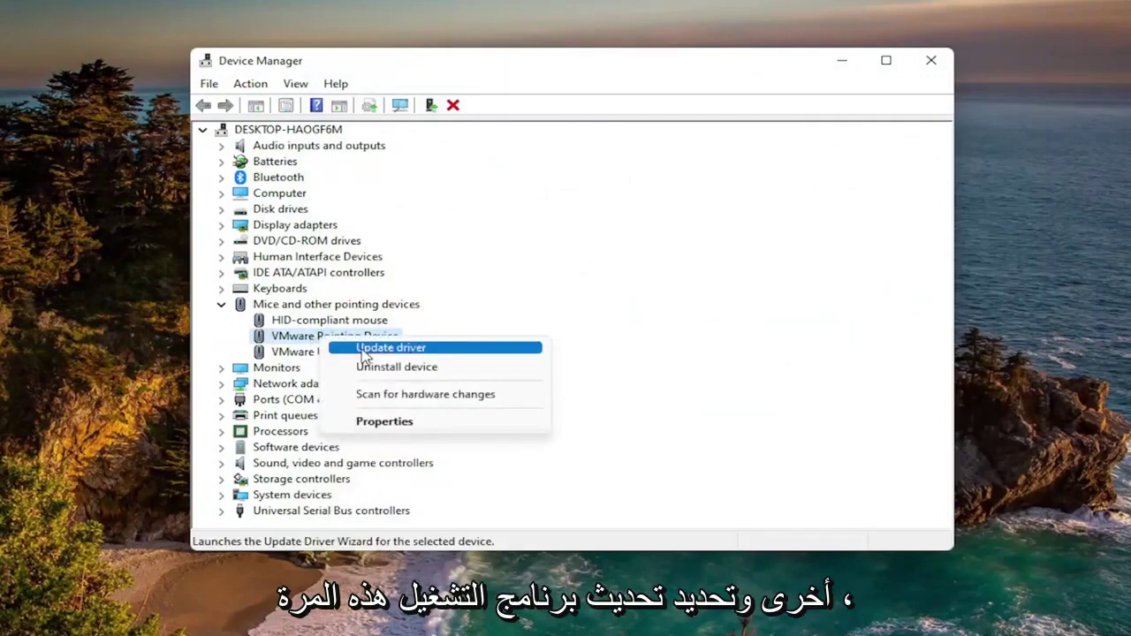
click(392, 350)
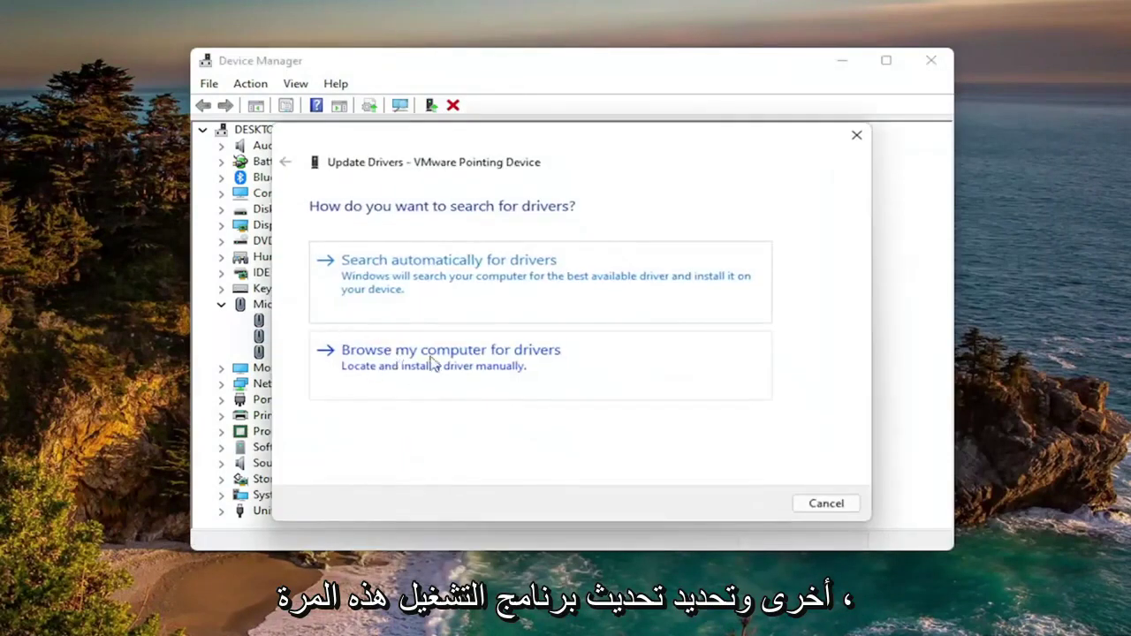
click(442, 365)
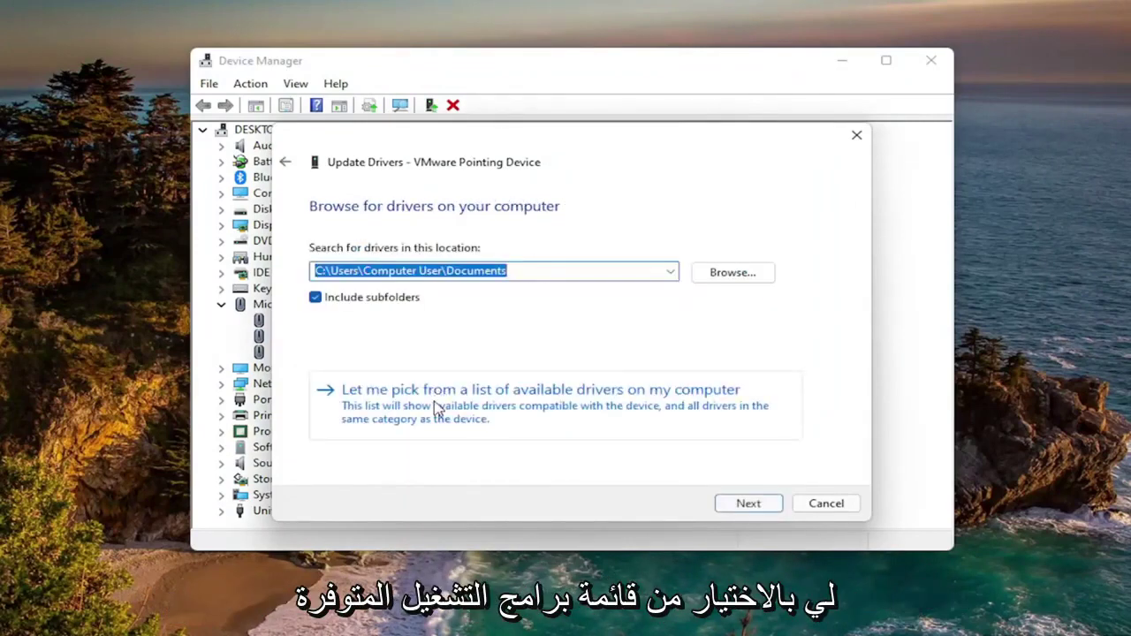
click(511, 410)
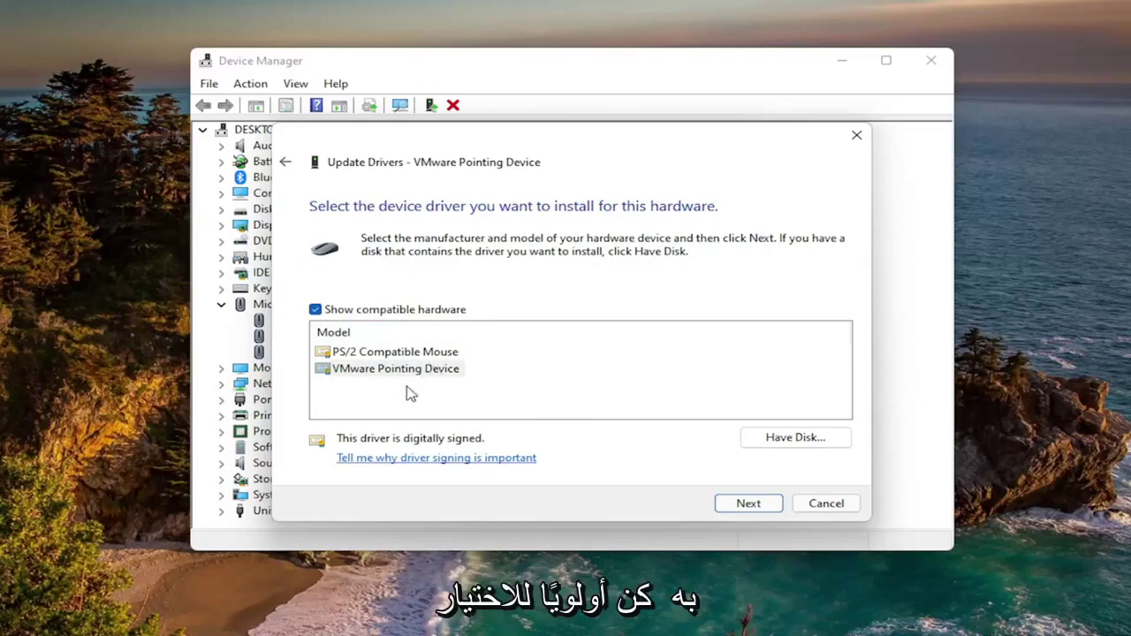
click(744, 505)
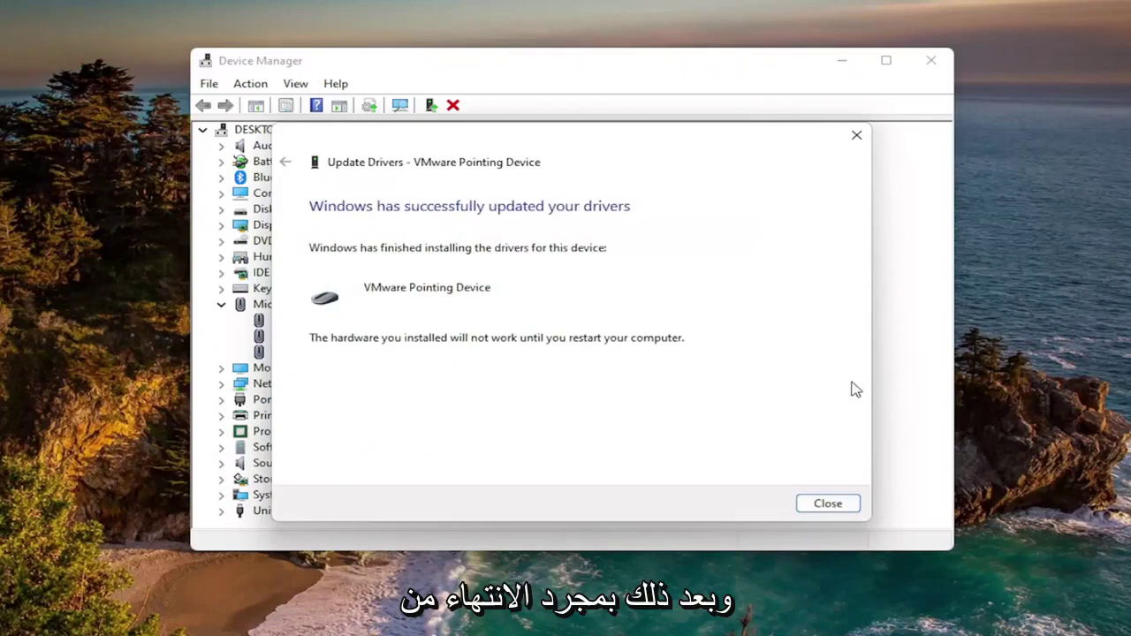
click(831, 505)
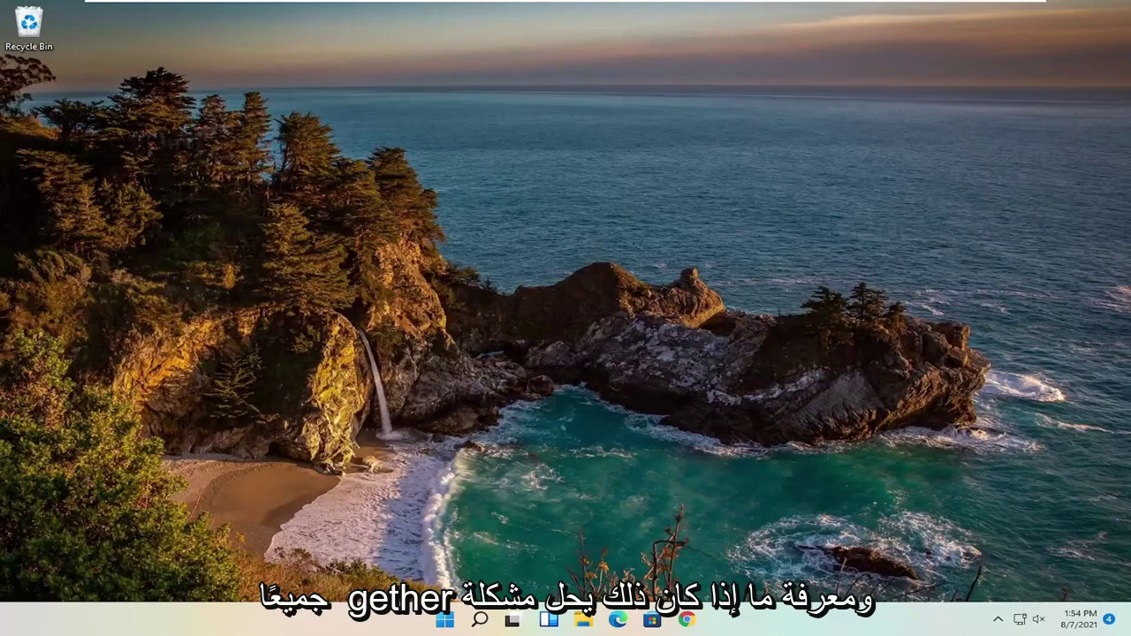
Launch Task Manager from the Start right-click menu and move its window up and right.
right_click(443, 622)
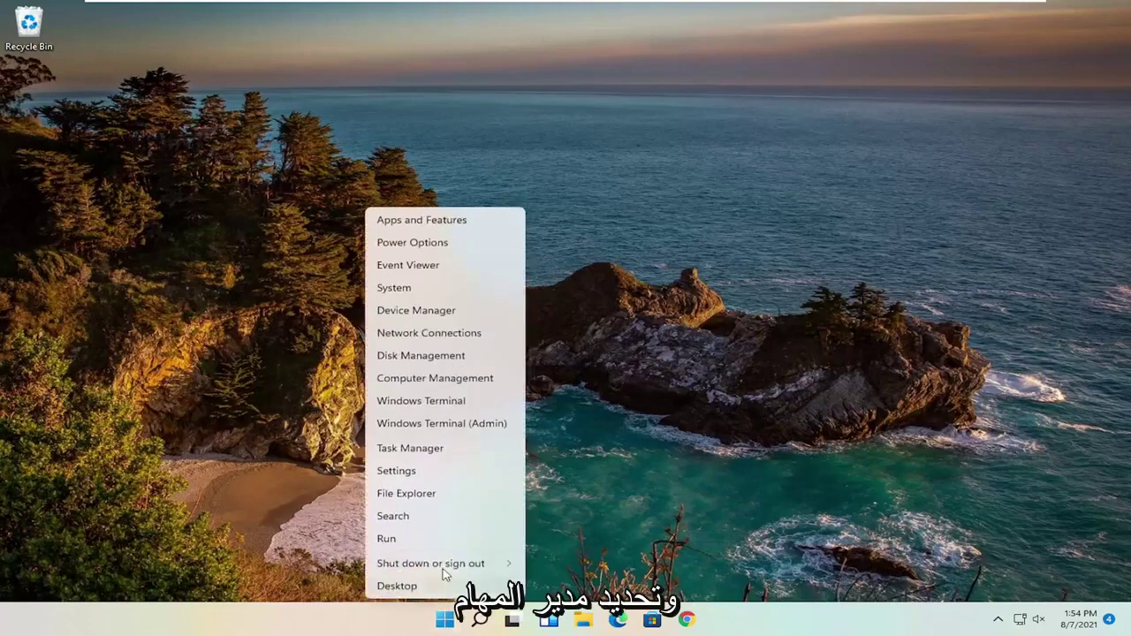
click(431, 448)
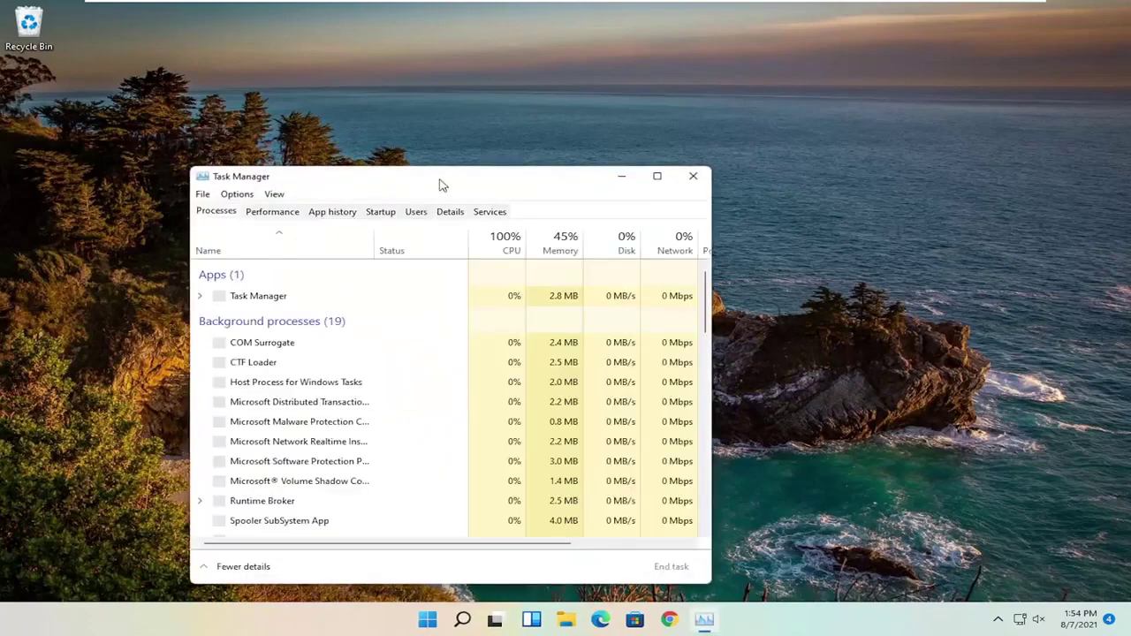
drag(442, 186, 555, 109)
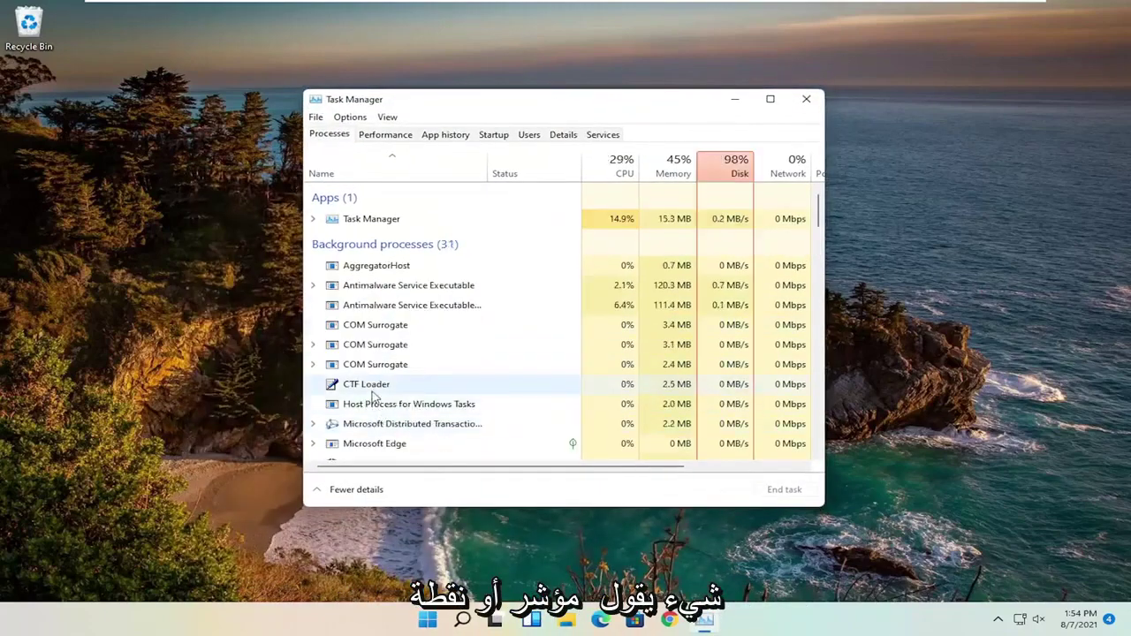
Scroll the Processes list to the Antimalware Service Executable process and select it.
scroll(382, 437, down, 1)
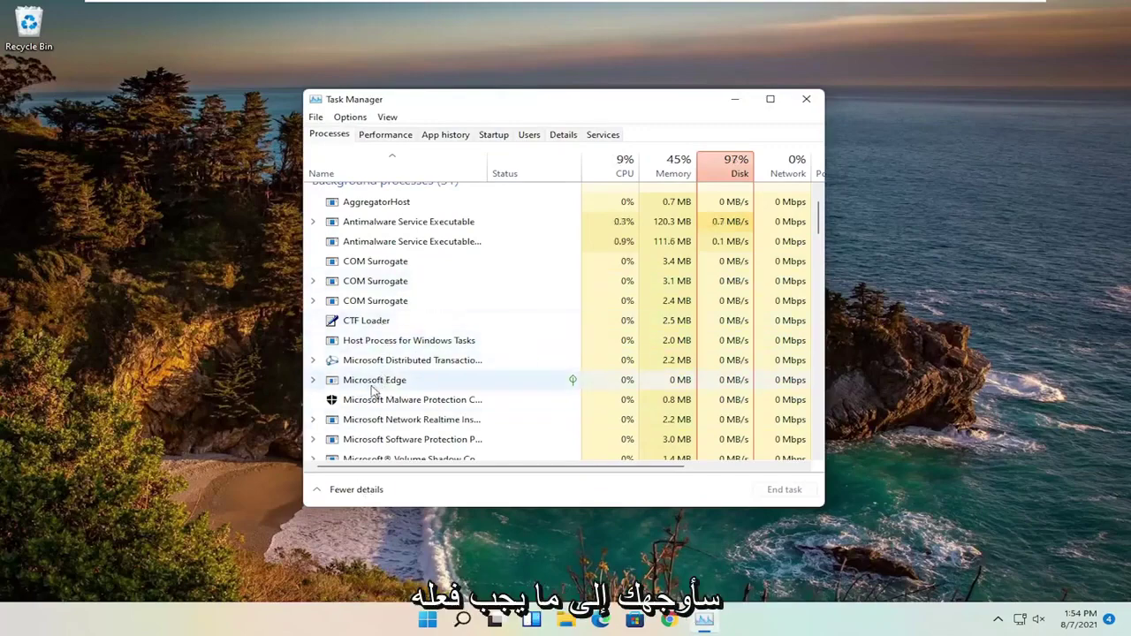
scroll(376, 389, down, 1)
scroll(437, 296, down, 3)
scroll(397, 353, down, 4)
scroll(414, 329, down, 1)
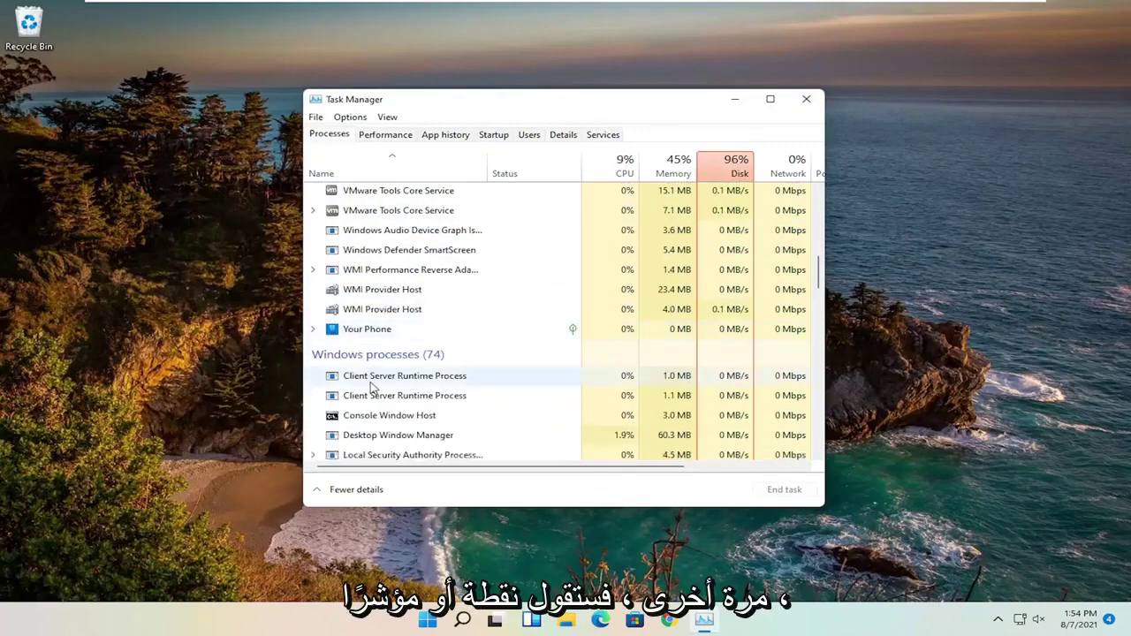
scroll(439, 314, up, 15)
click(439, 305)
Set the Antimalware Service Executable program file to run in Windows 7 compatibility mode.
scroll(346, 278, down, 1)
right_click(364, 284)
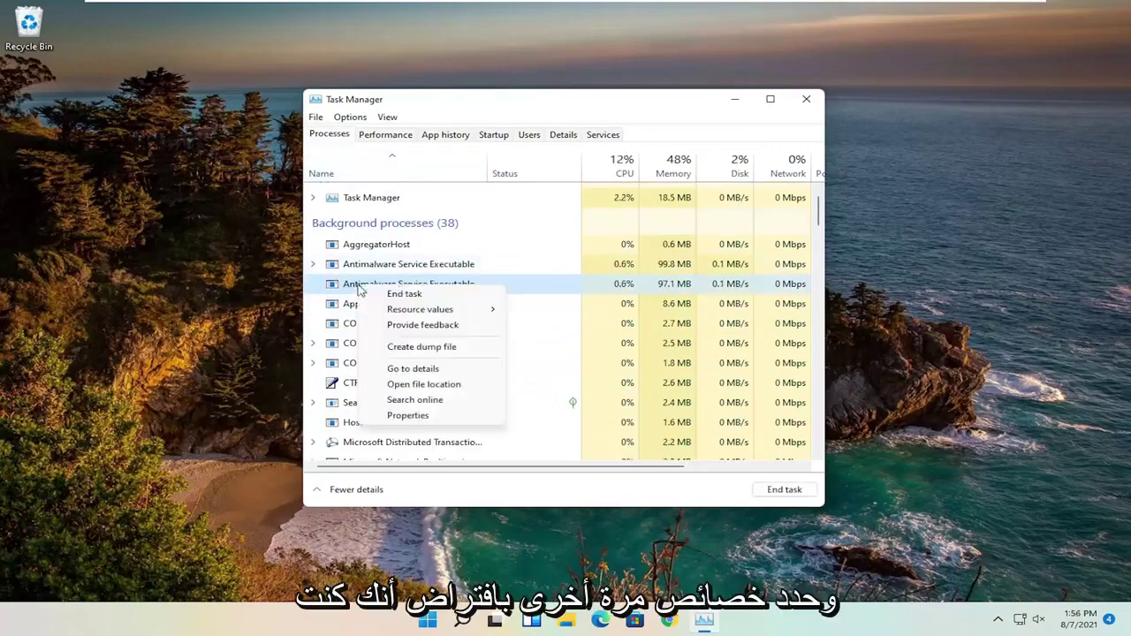
click(411, 416)
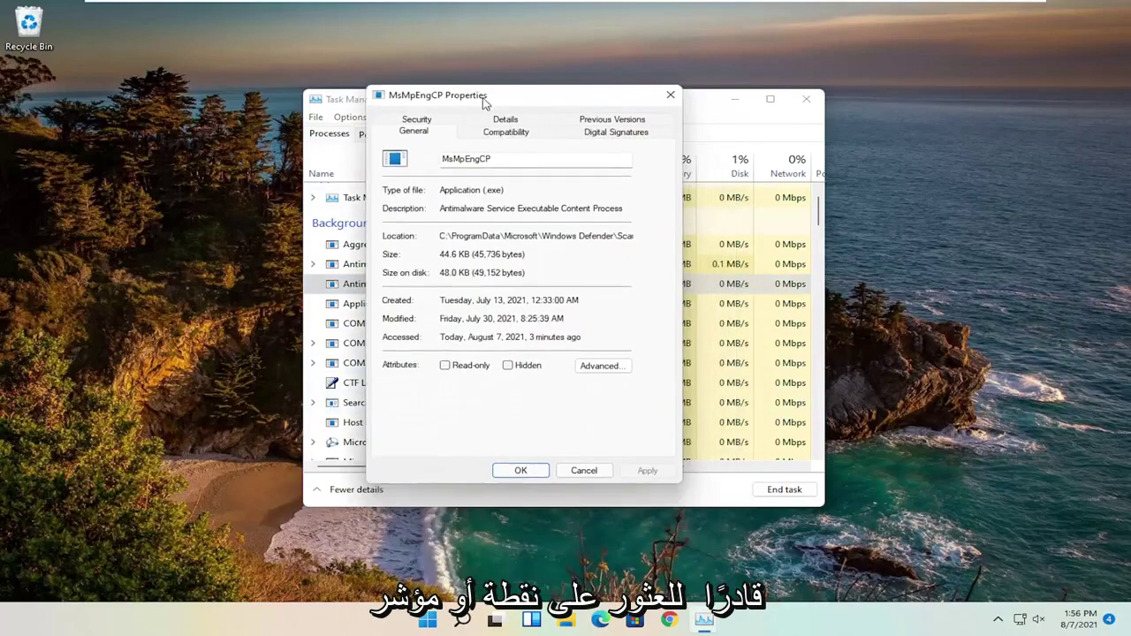
click(506, 132)
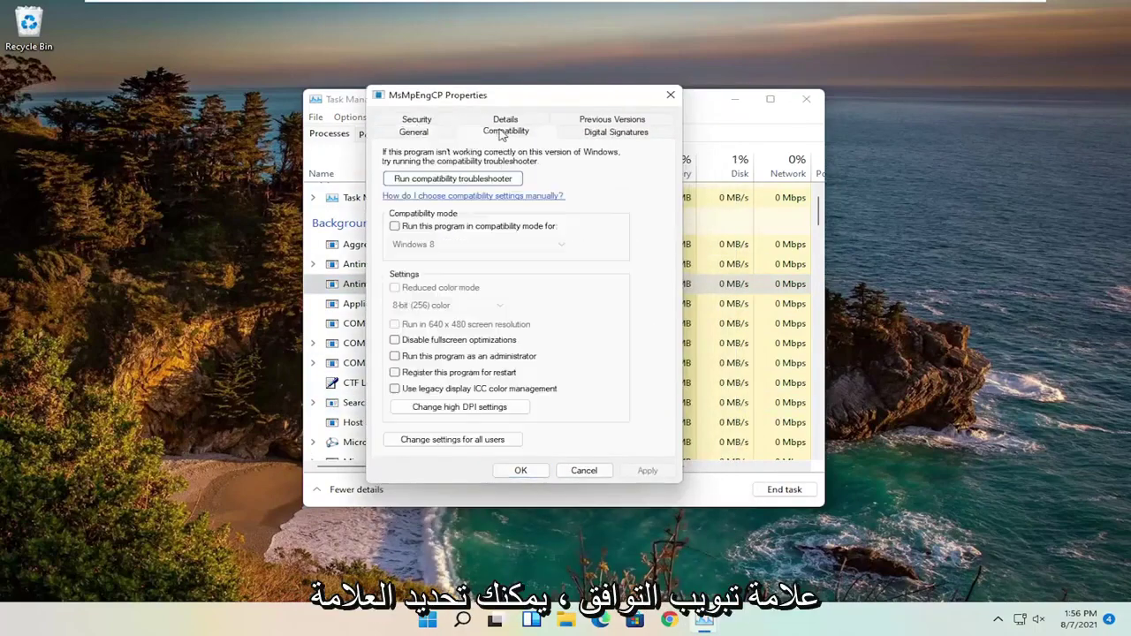
click(395, 227)
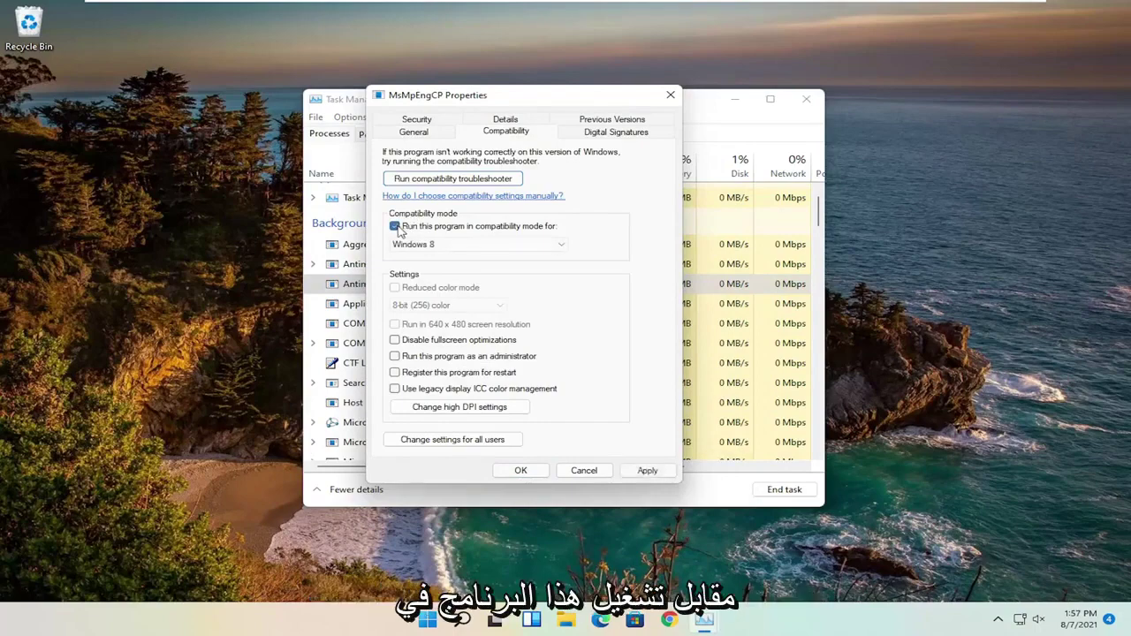
click(559, 246)
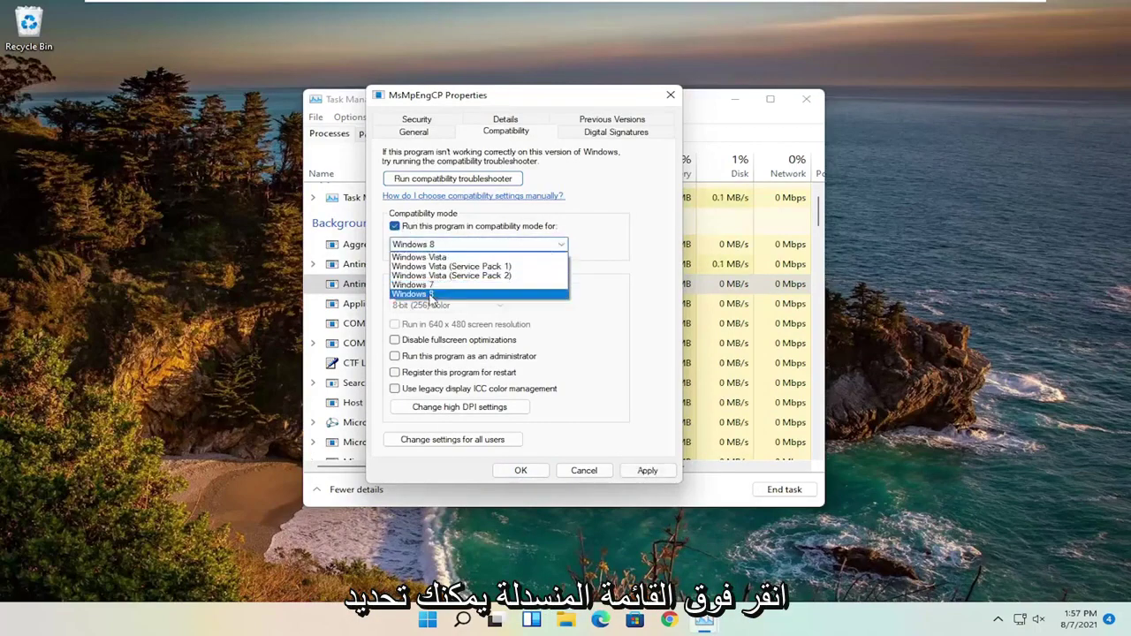
click(420, 285)
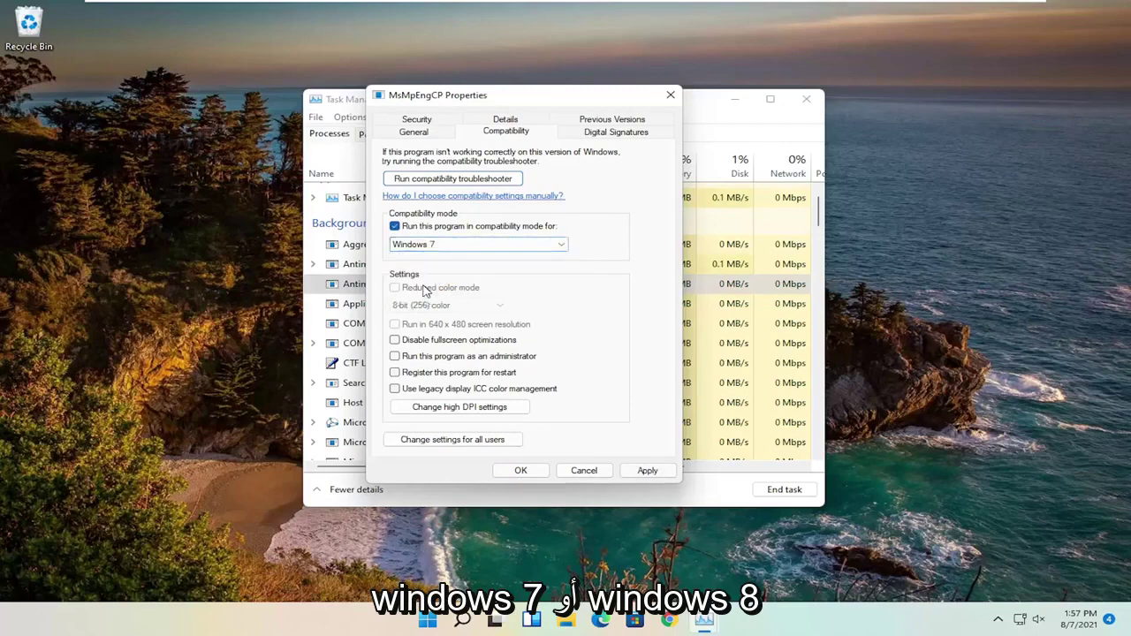
click(639, 471)
click(520, 470)
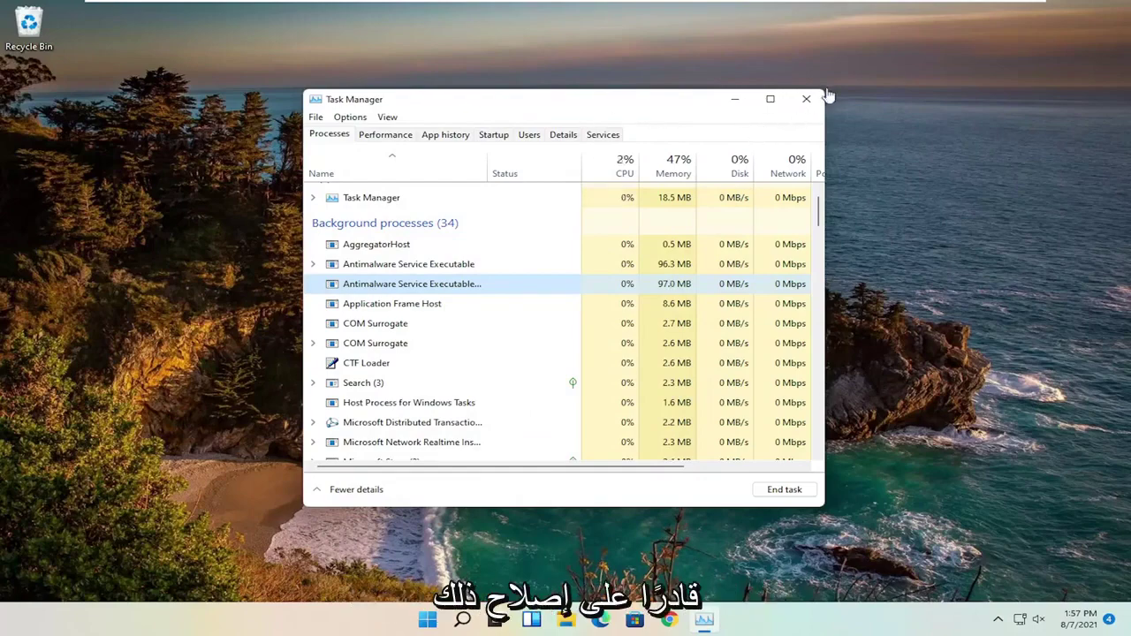
Close the Task Manager window.
click(808, 99)
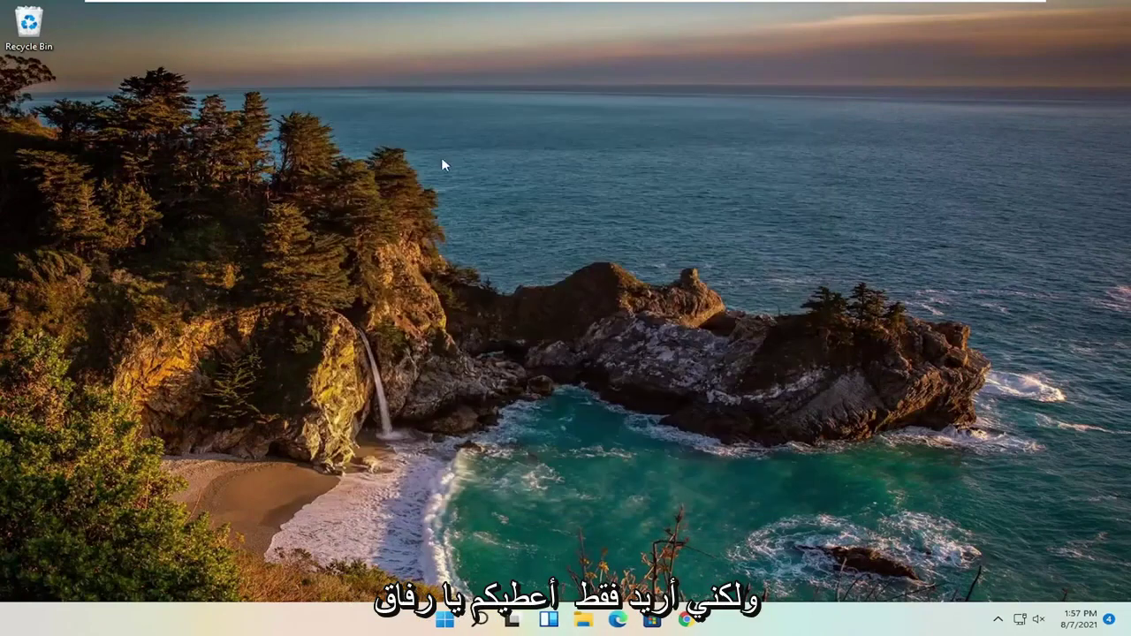